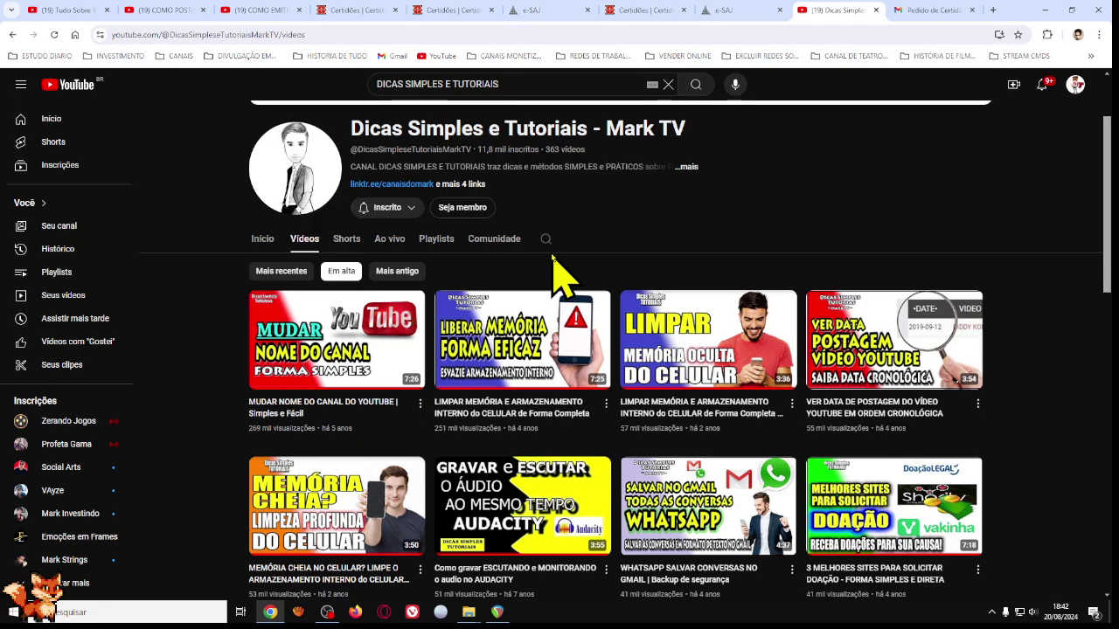
pyautogui.scroll(-5, 552, 258)
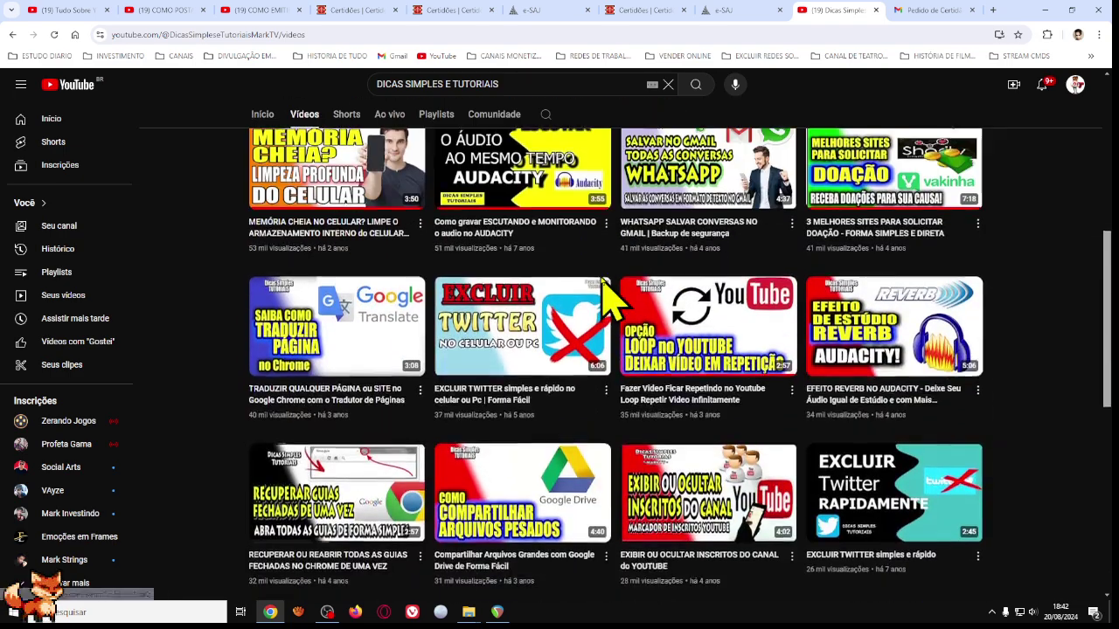
pyautogui.scroll(5, 1089, 403)
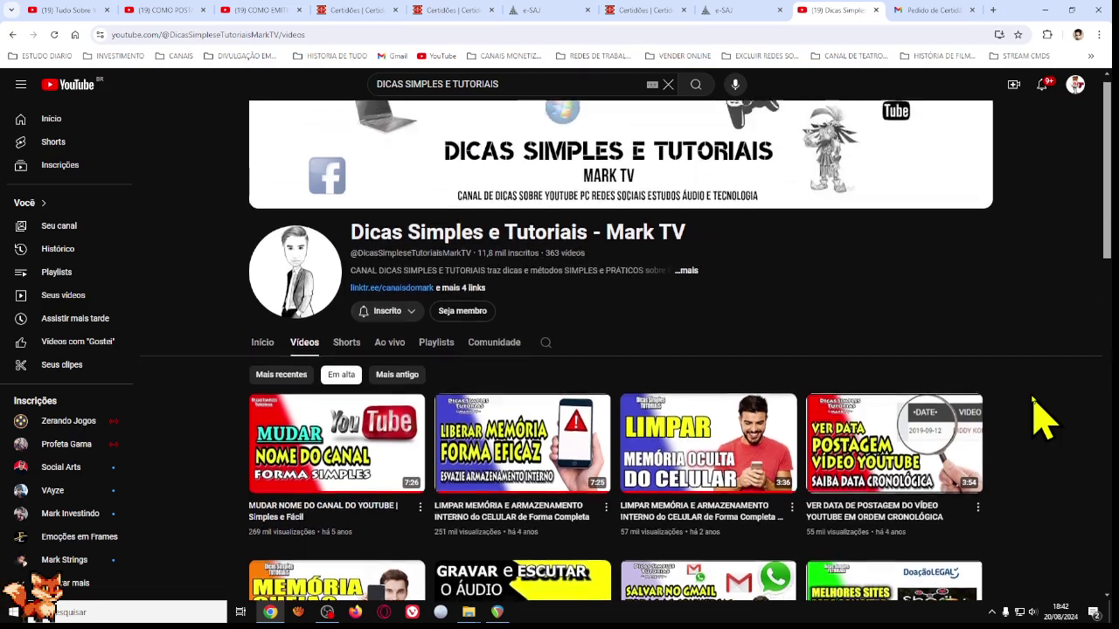
pyautogui.scroll(-5, 1041, 419)
pyautogui.scroll(5, 1038, 419)
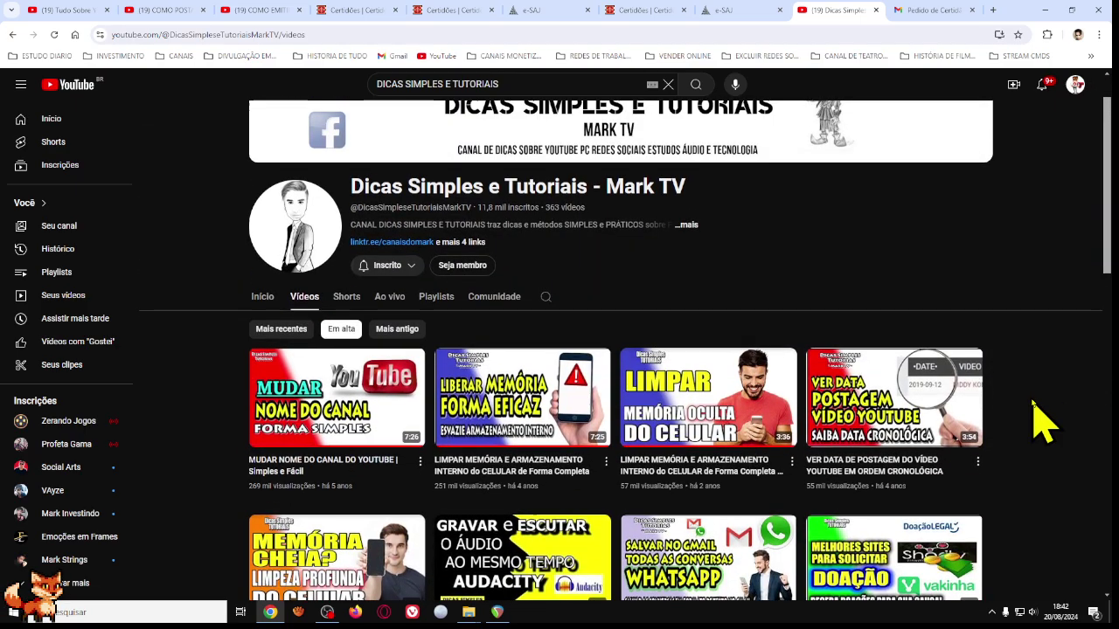
pyautogui.scroll(-3, 1043, 424)
pyautogui.scroll(4, 1043, 424)
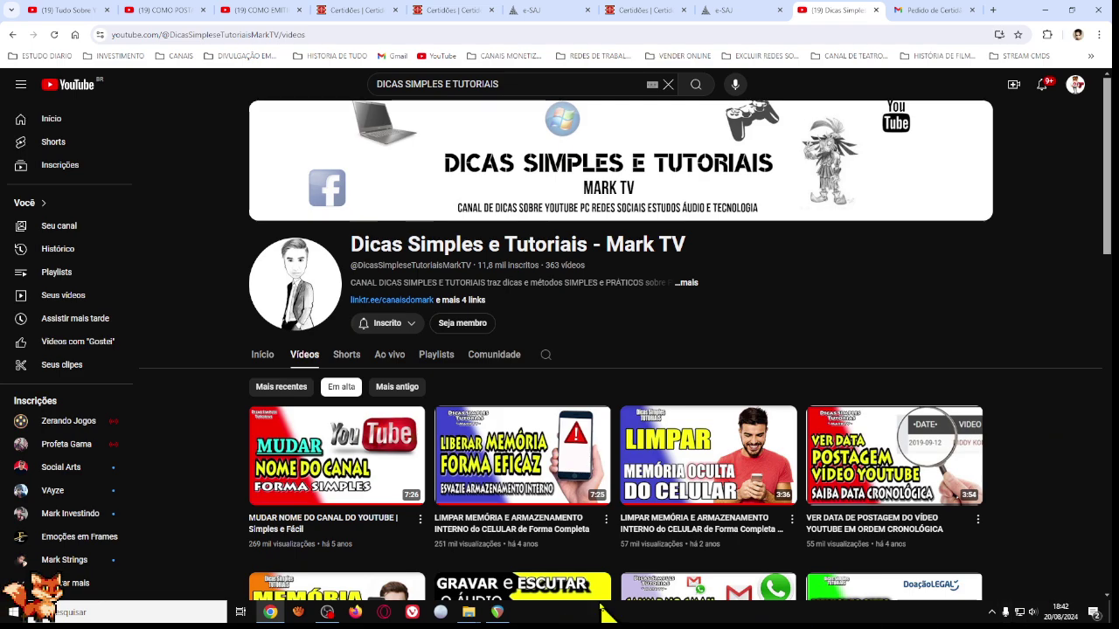
# Switch to REAPER and listen to a passage of the mastering project from the edit cursor, stopping playback at the end
pyautogui.click(497, 613)
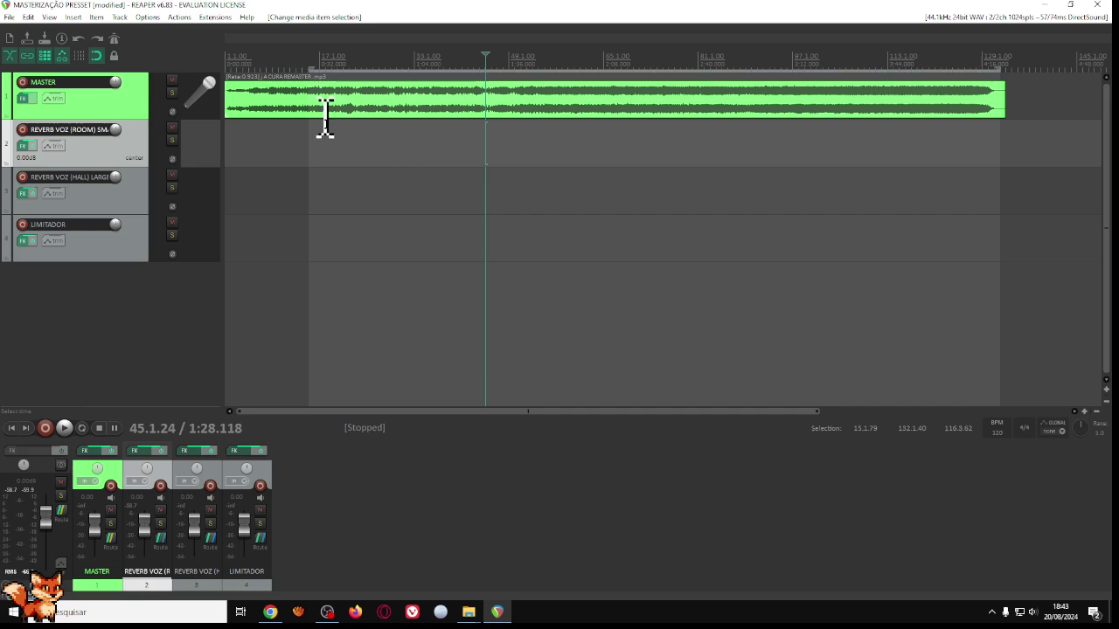
pyautogui.click(65, 429)
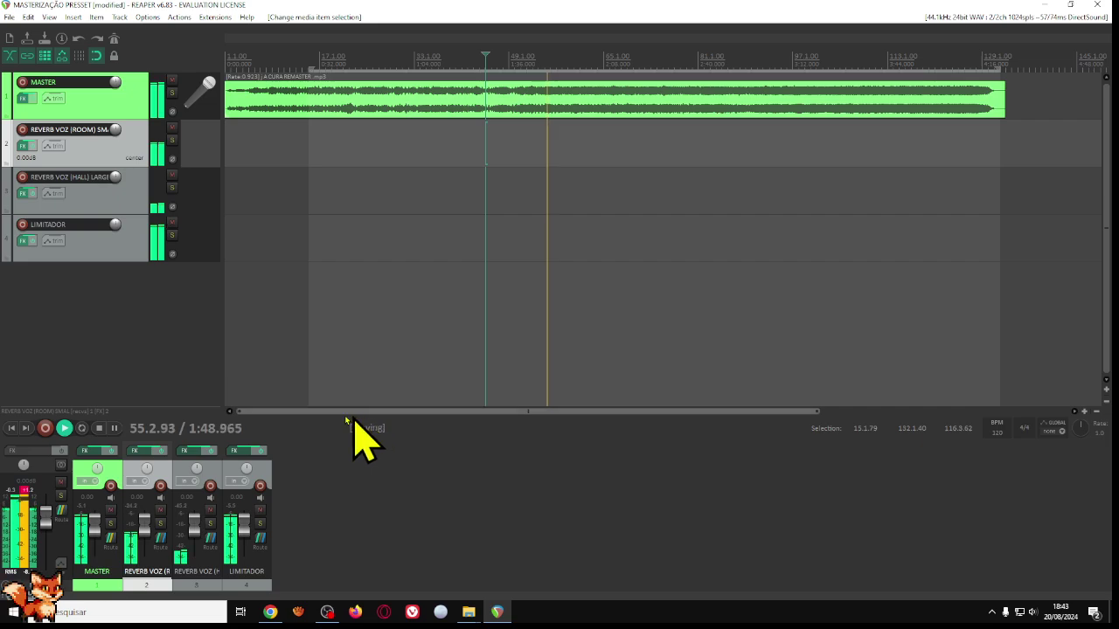
pyautogui.click(99, 428)
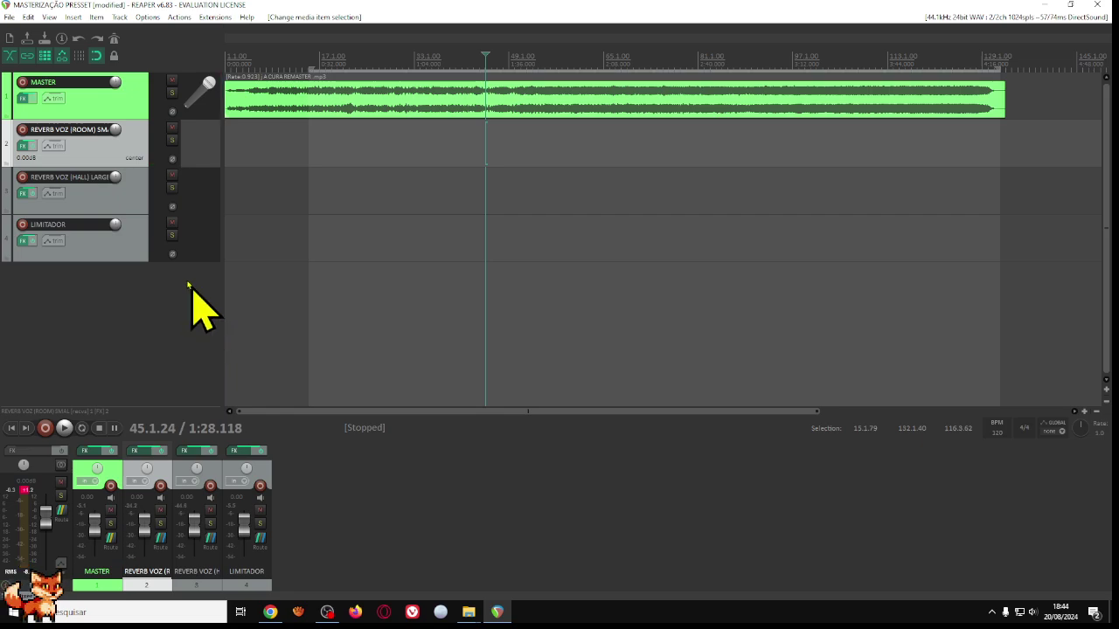
# Open the project's render settings and set the output file name to EXPORT TEST
pyautogui.click(8, 17)
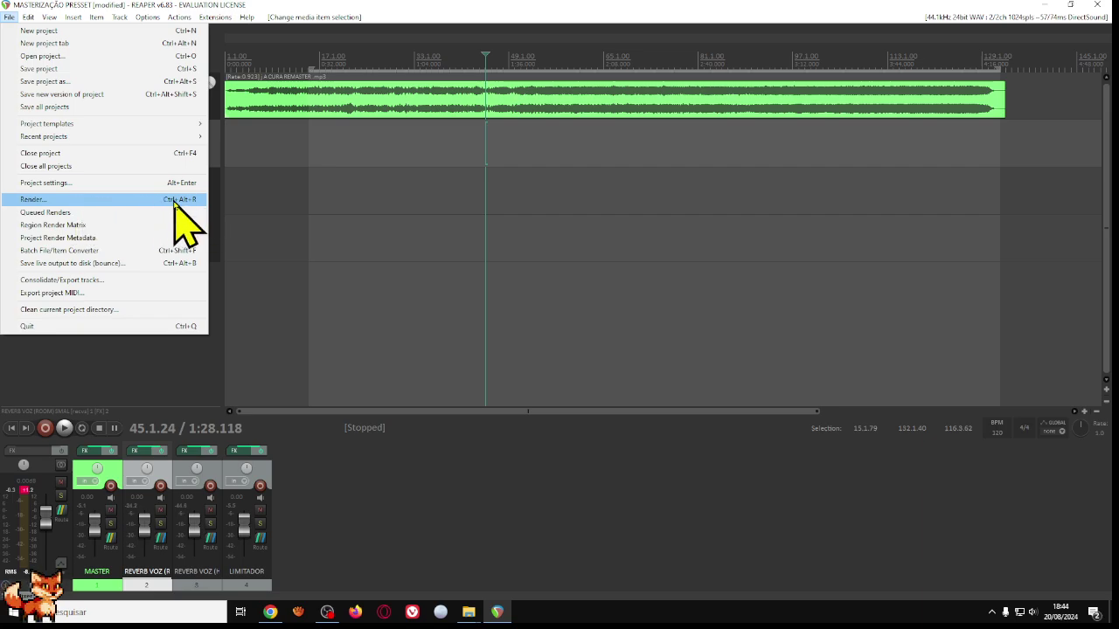
pyautogui.click(48, 201)
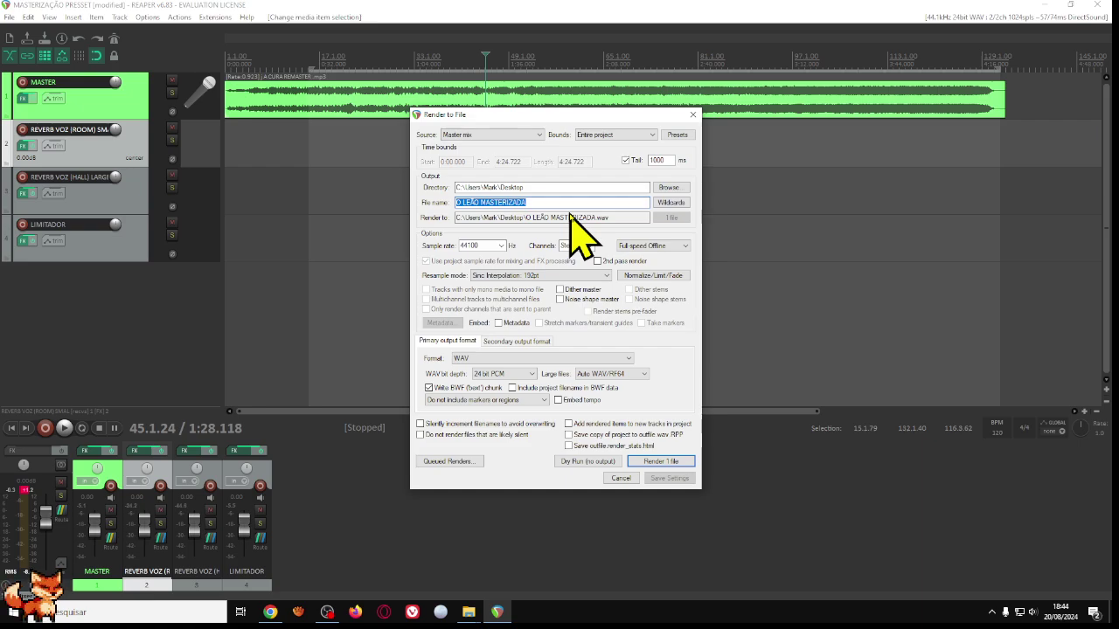
pyautogui.write('EXPORT TEST')
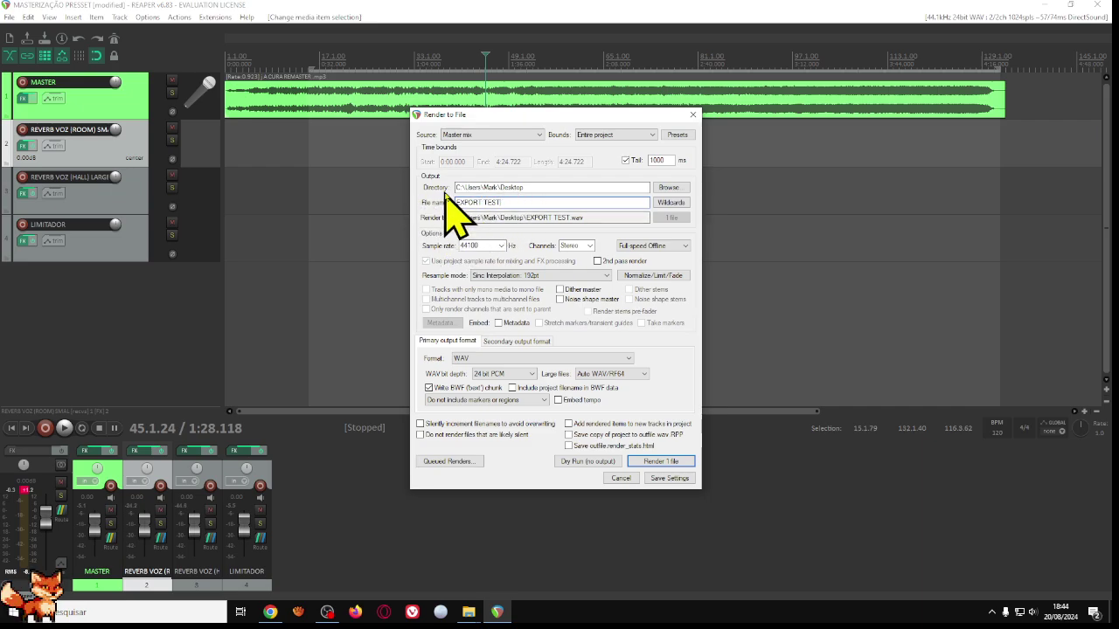
# Set the render output directory to the Downloads folder
pyautogui.click(670, 188)
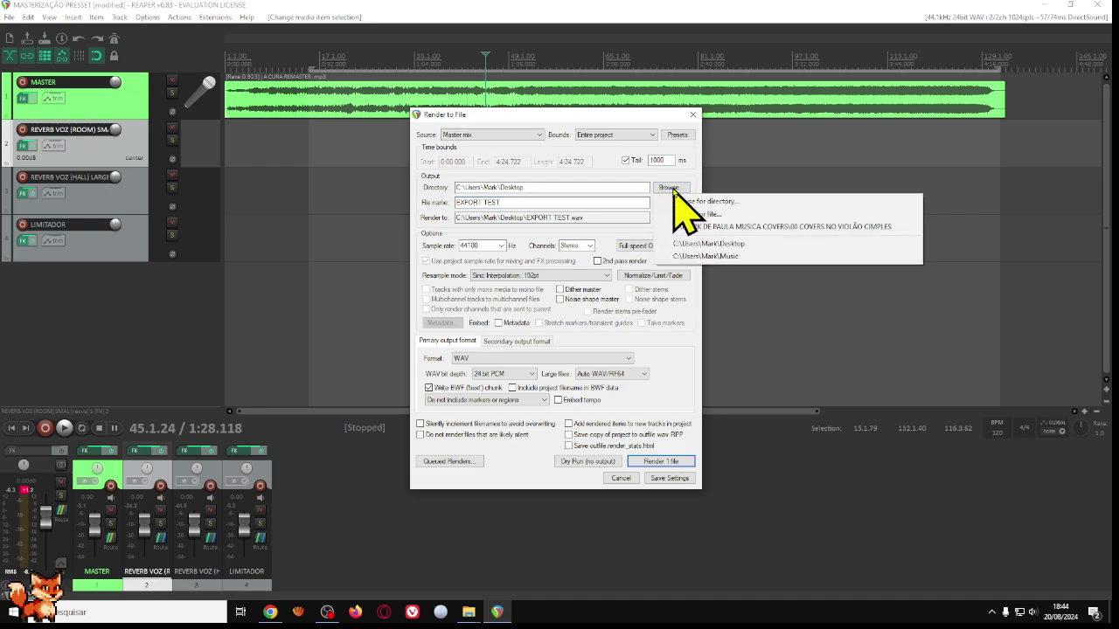
pyautogui.click(741, 203)
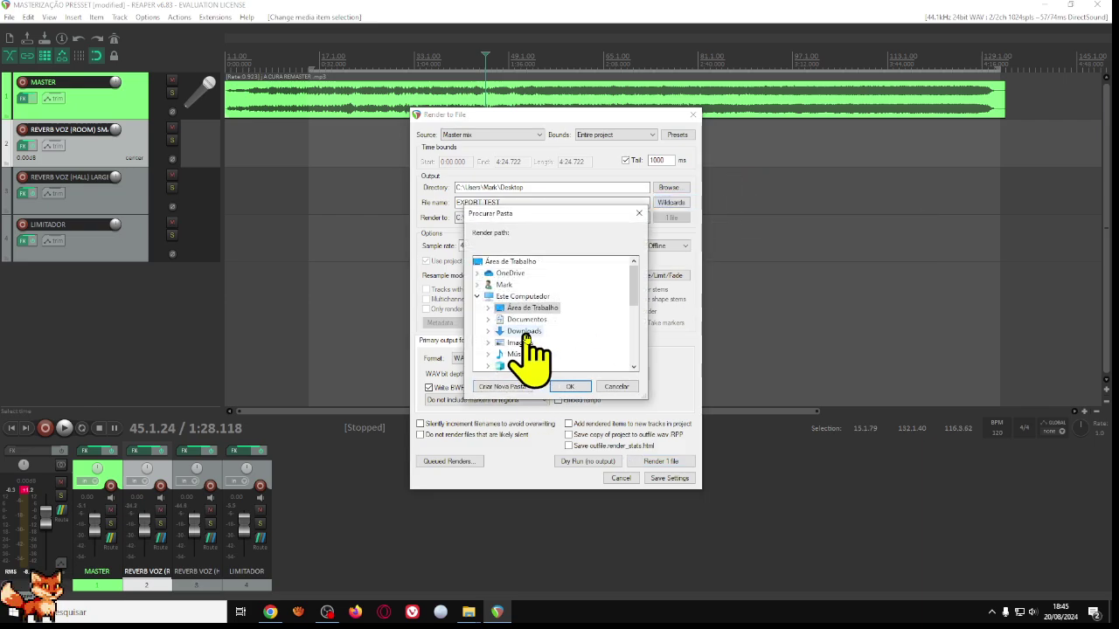
pyautogui.click(529, 332)
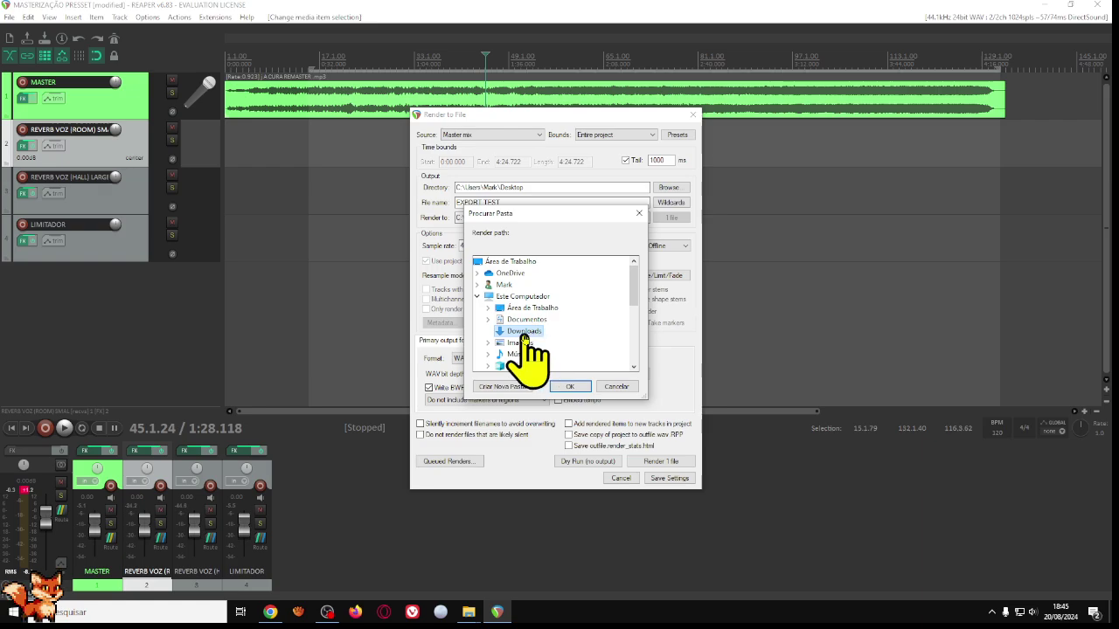
pyautogui.scroll(-3, 527, 328)
pyautogui.scroll(-2, 529, 335)
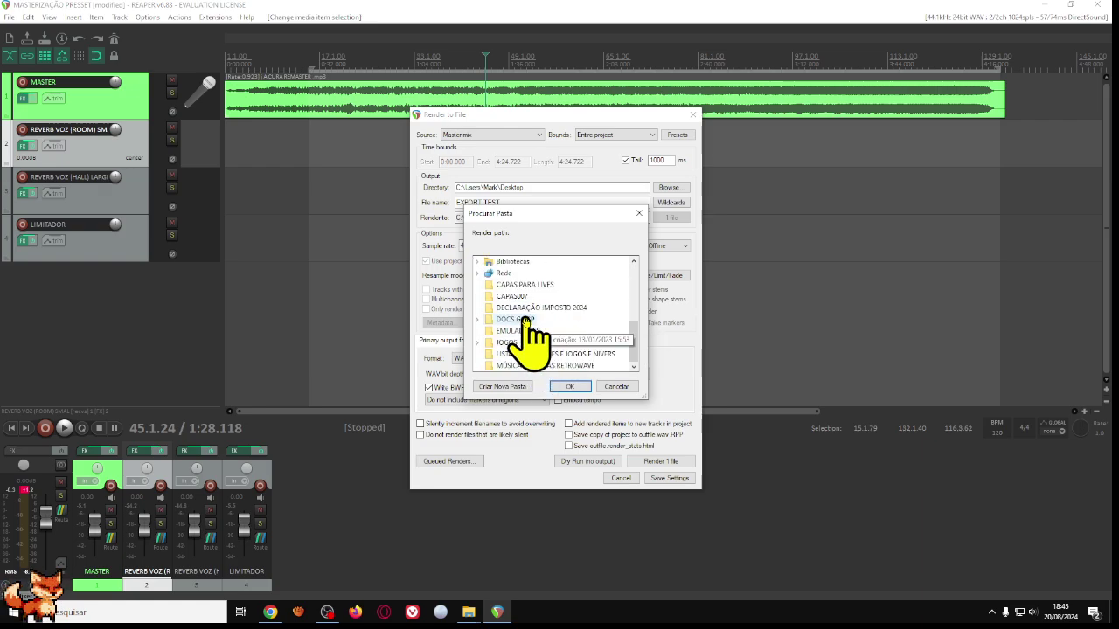
pyautogui.scroll(5, 532, 327)
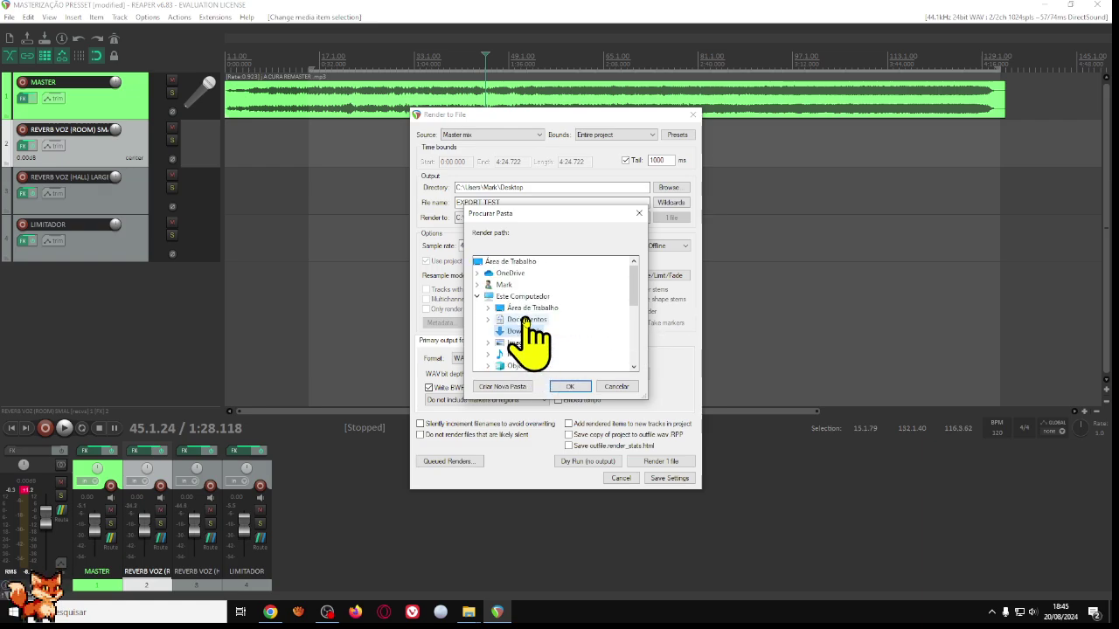
pyautogui.click(574, 387)
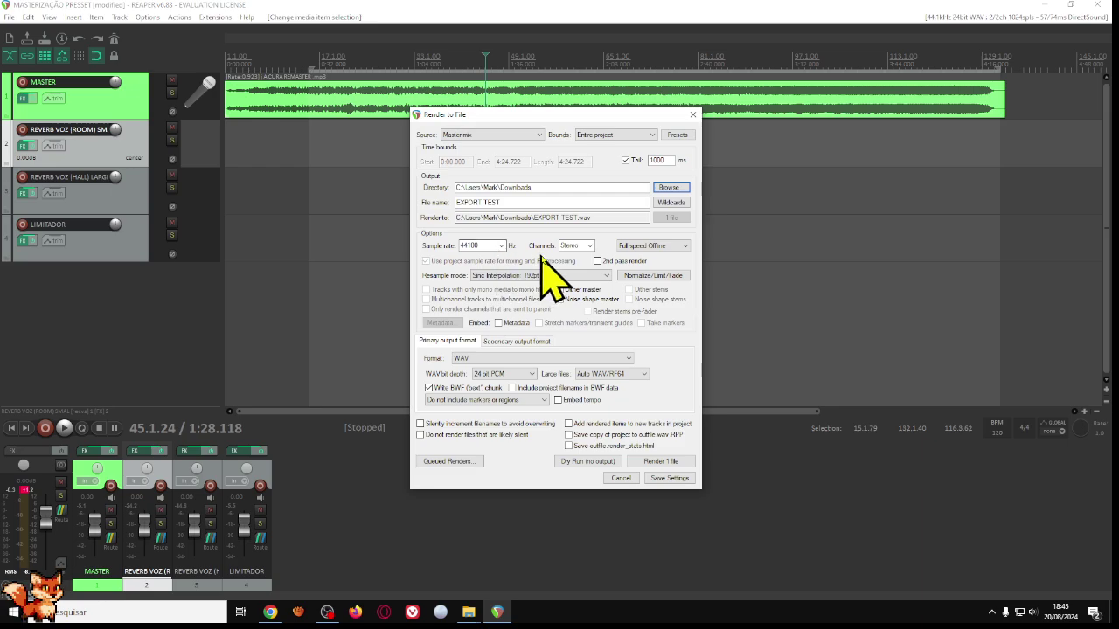
# Set the primary output format to MP3 (encoder by LAME project), render the file and close the finished render window
pyautogui.click(491, 360)
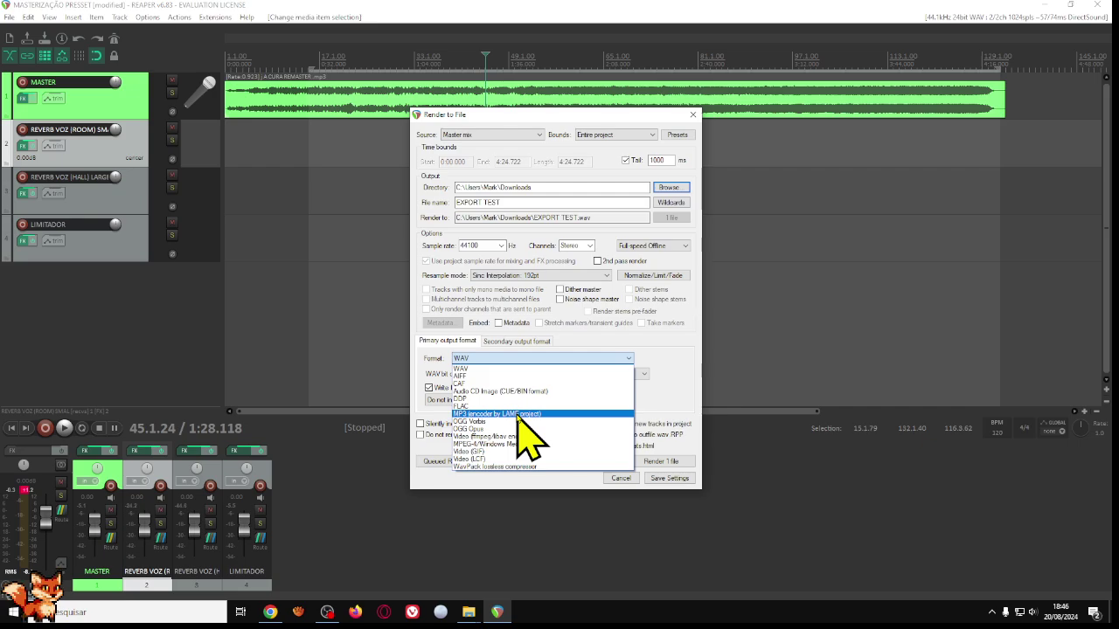
pyautogui.click(517, 416)
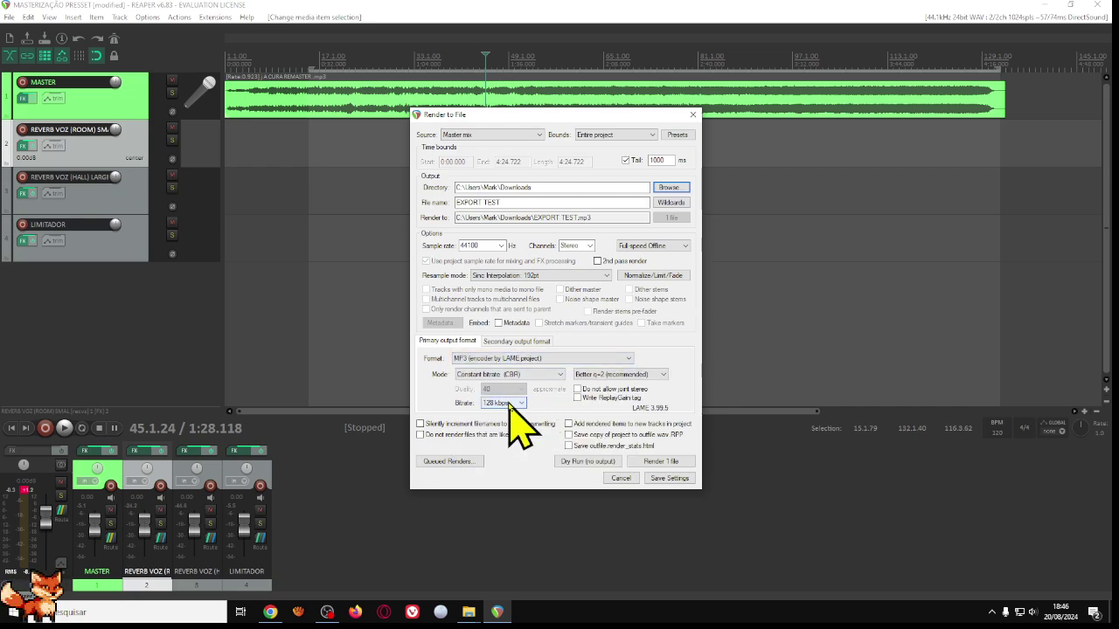
pyautogui.click(516, 404)
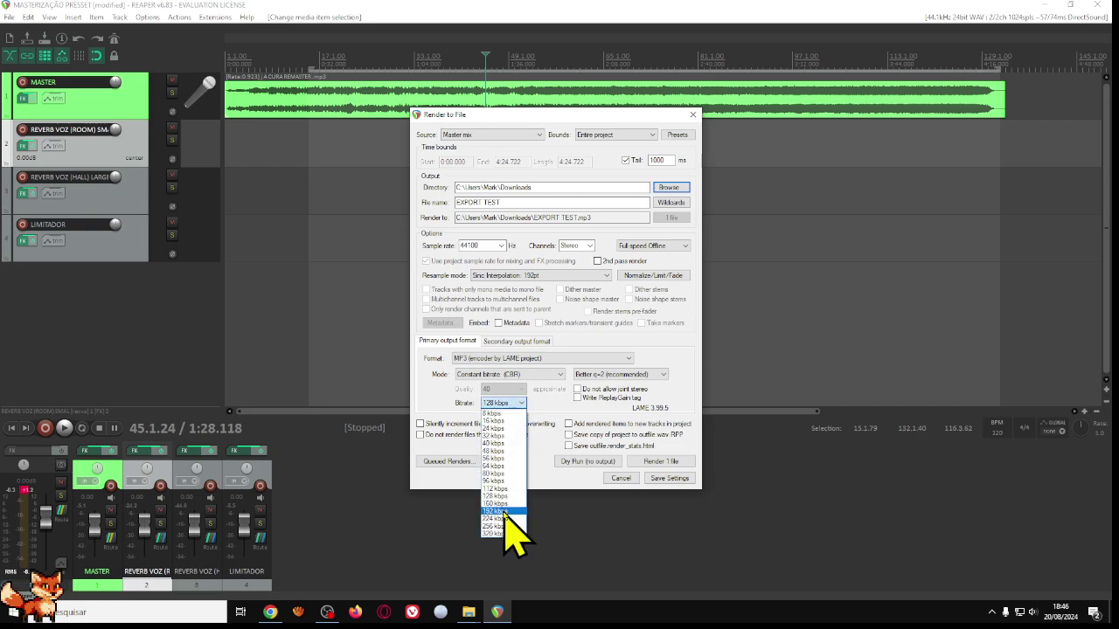
pyautogui.click(684, 370)
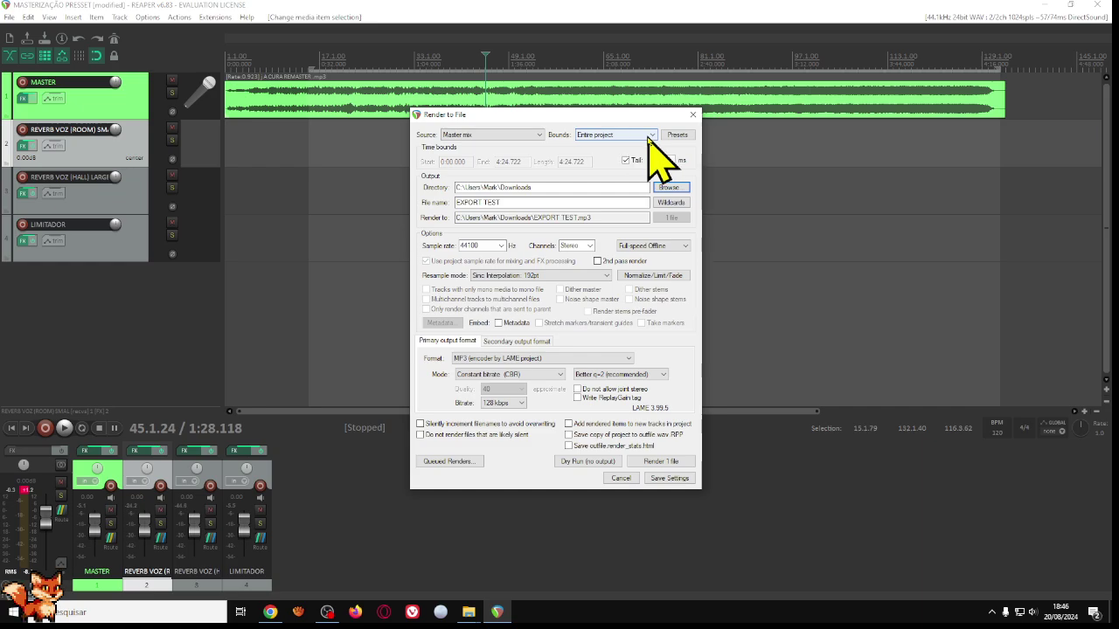
pyautogui.click(663, 462)
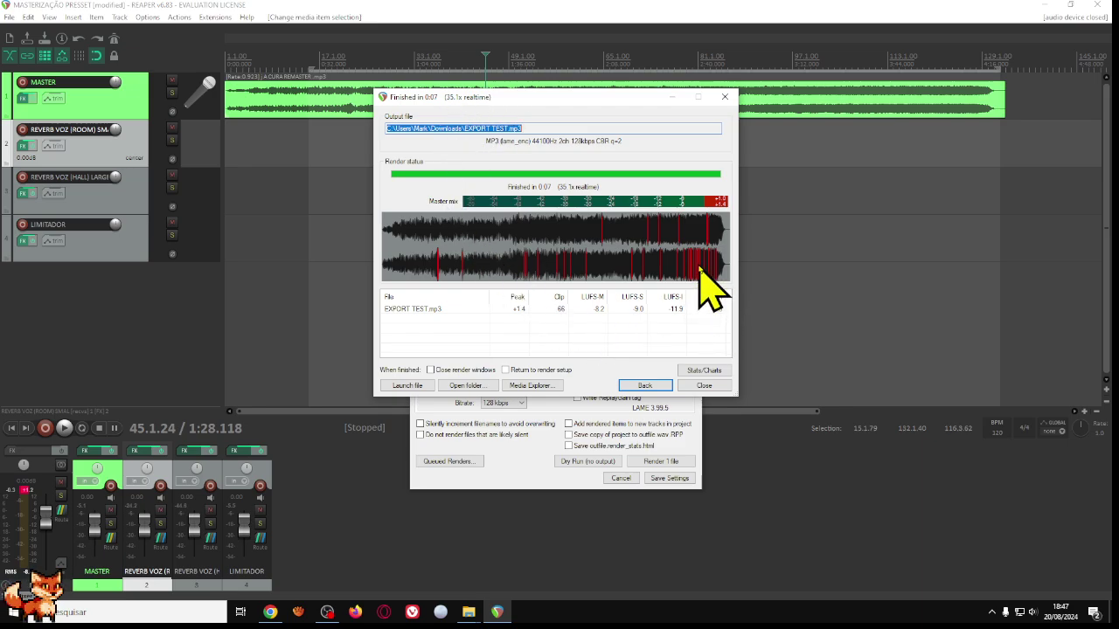
pyautogui.click(704, 387)
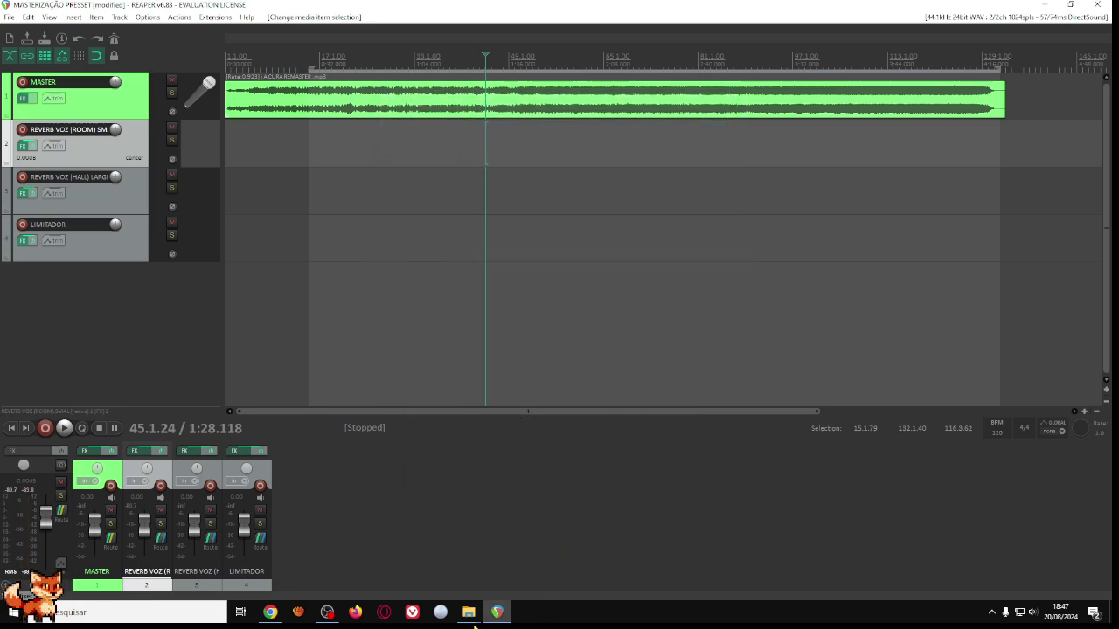
# Play EXPORT TEST.mp3 from the Downloads folder at raised volume, skip to a late passage and close the player
pyautogui.moveTo(470, 614)
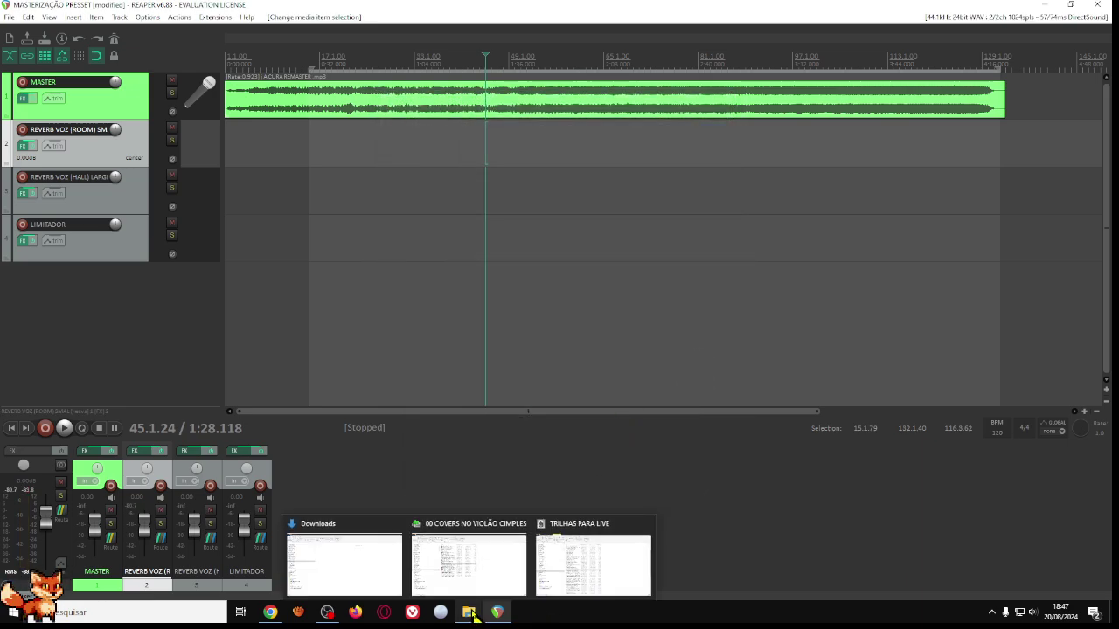
pyautogui.click(374, 582)
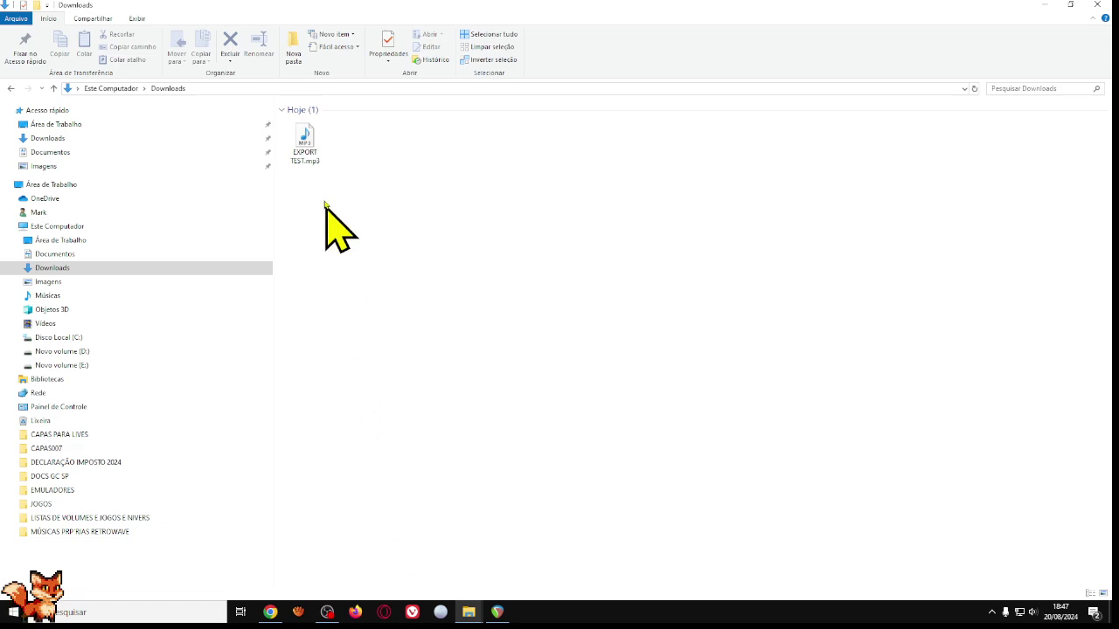
pyautogui.doubleClick(309, 149)
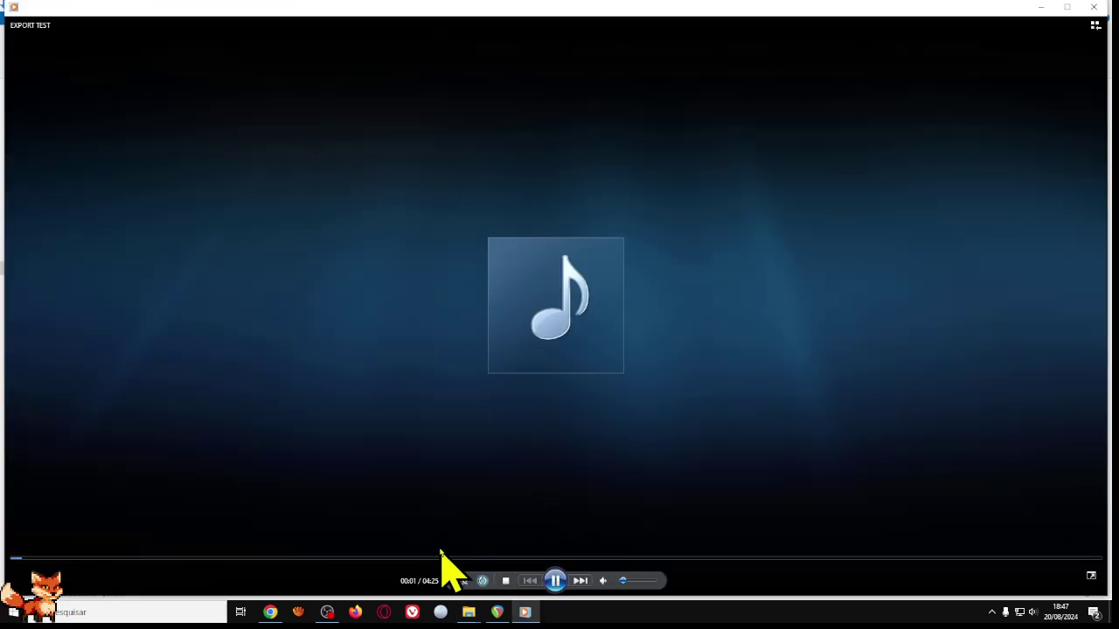
pyautogui.click(647, 582)
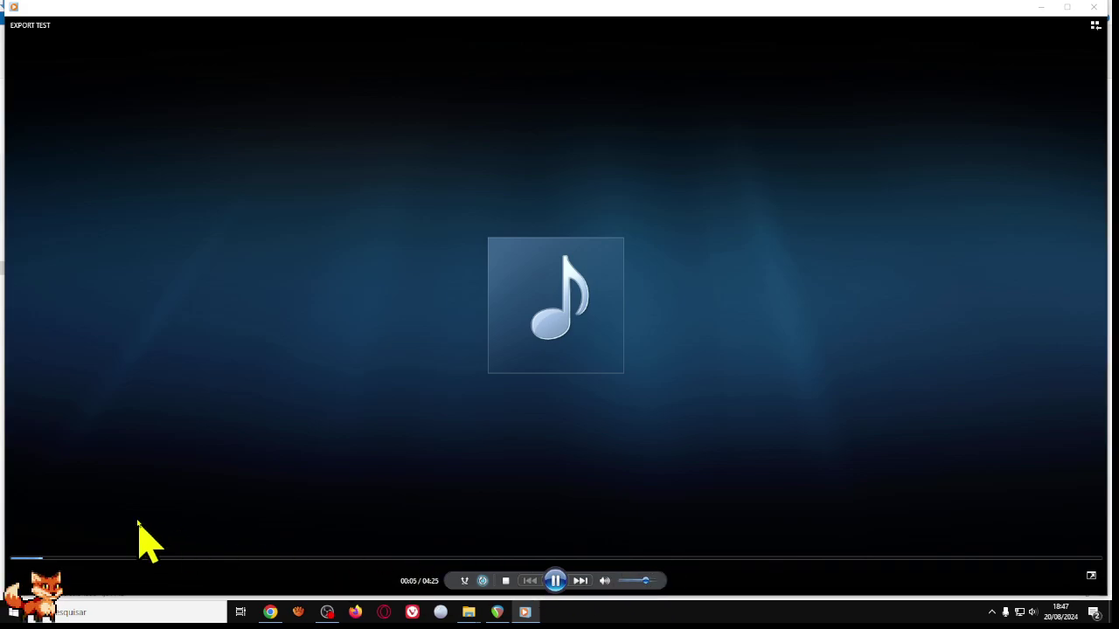
pyautogui.click(654, 581)
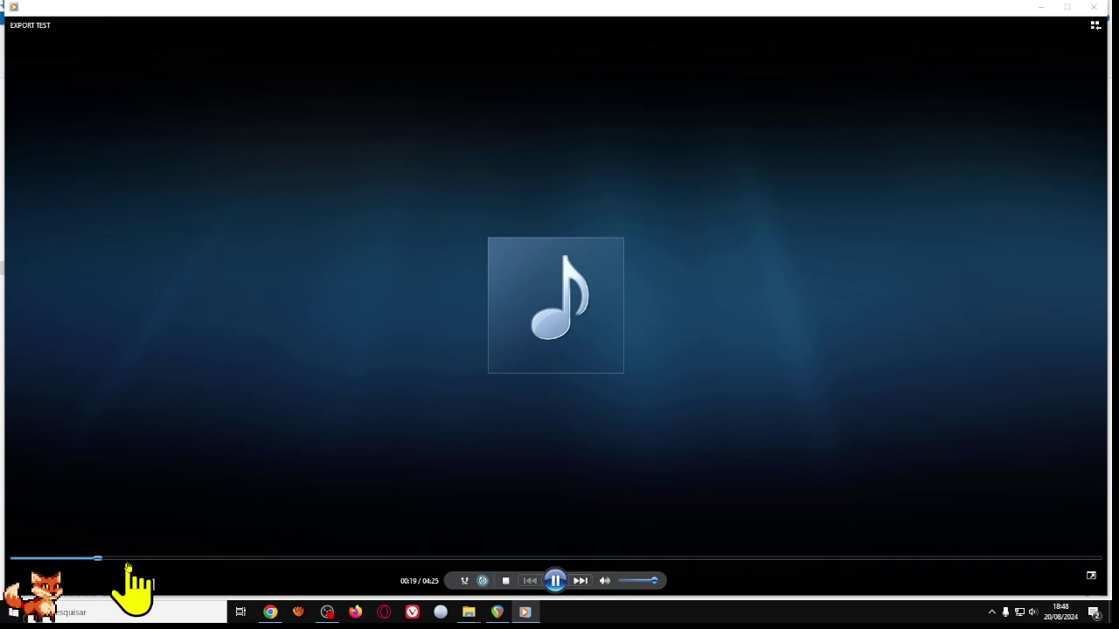
pyautogui.click(773, 560)
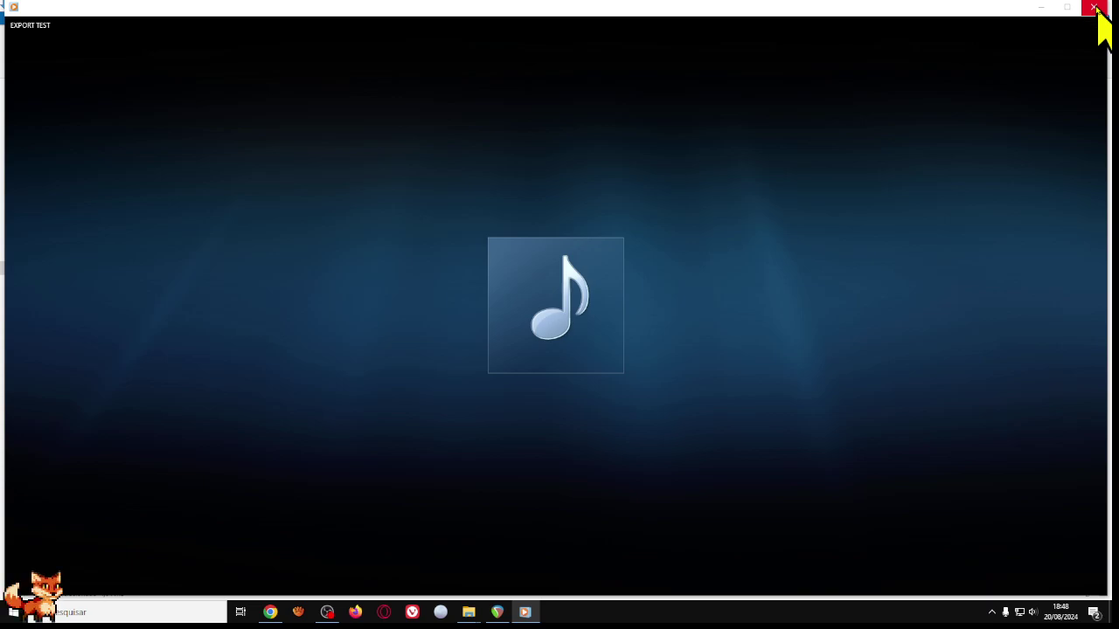
pyautogui.moveTo(857, 513)
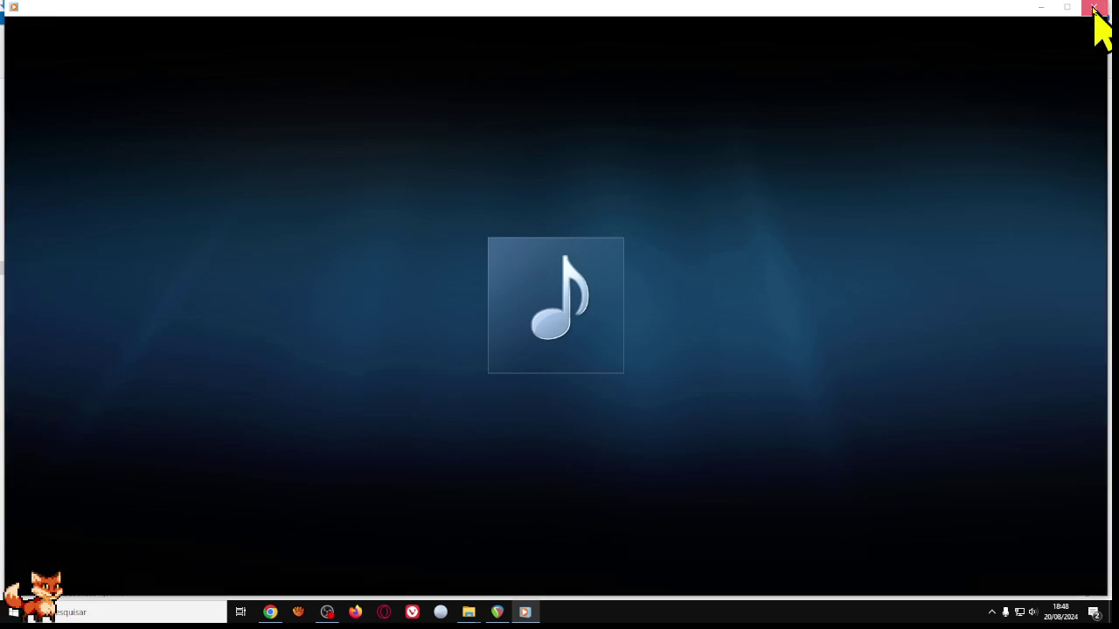
pyautogui.click(1095, 9)
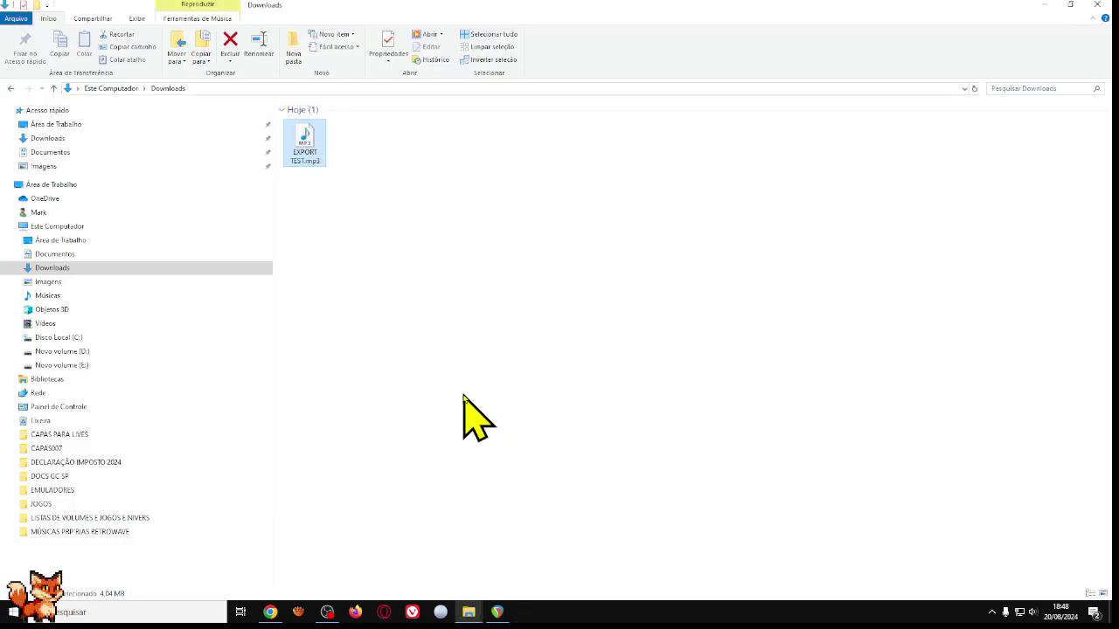
# Return to REAPER, reopen the render settings and set the primary output format to WAV
pyautogui.click(495, 614)
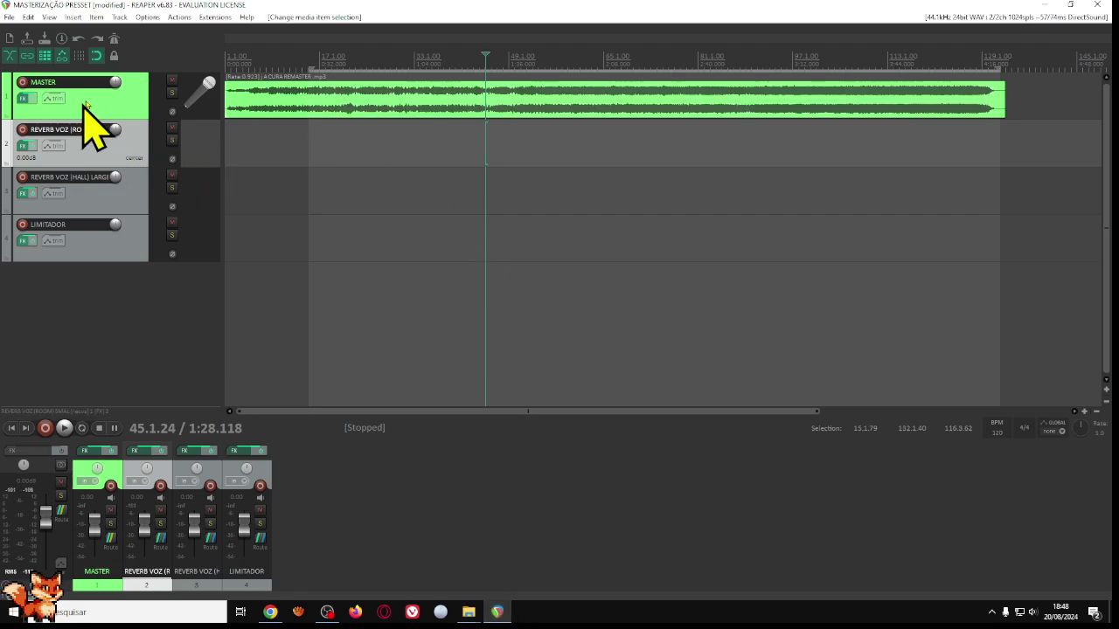
pyautogui.click(9, 16)
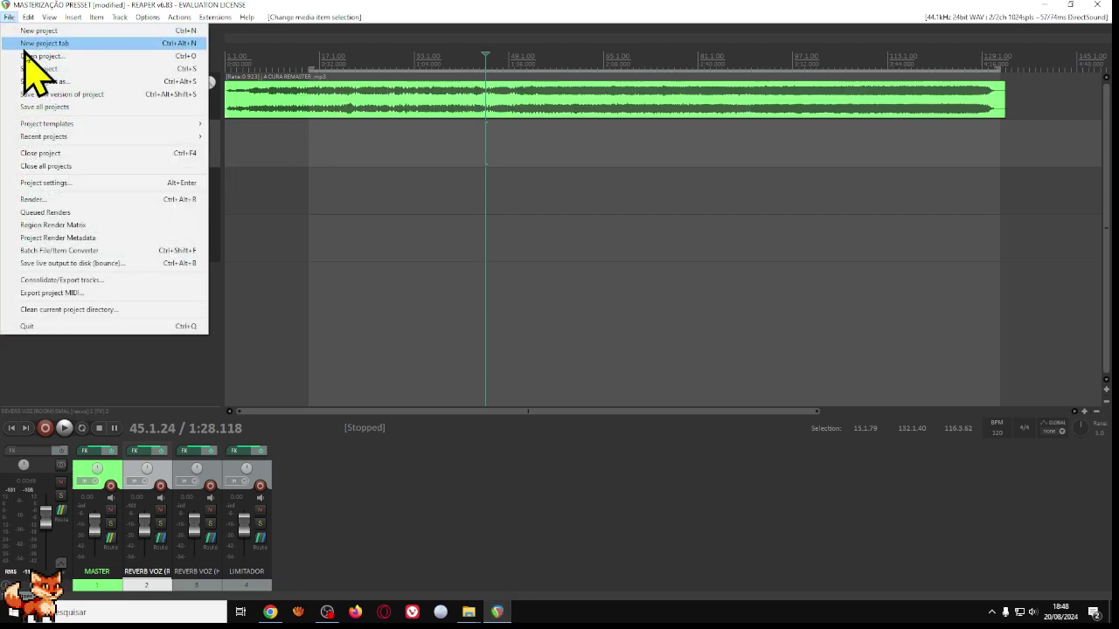
pyautogui.click(136, 203)
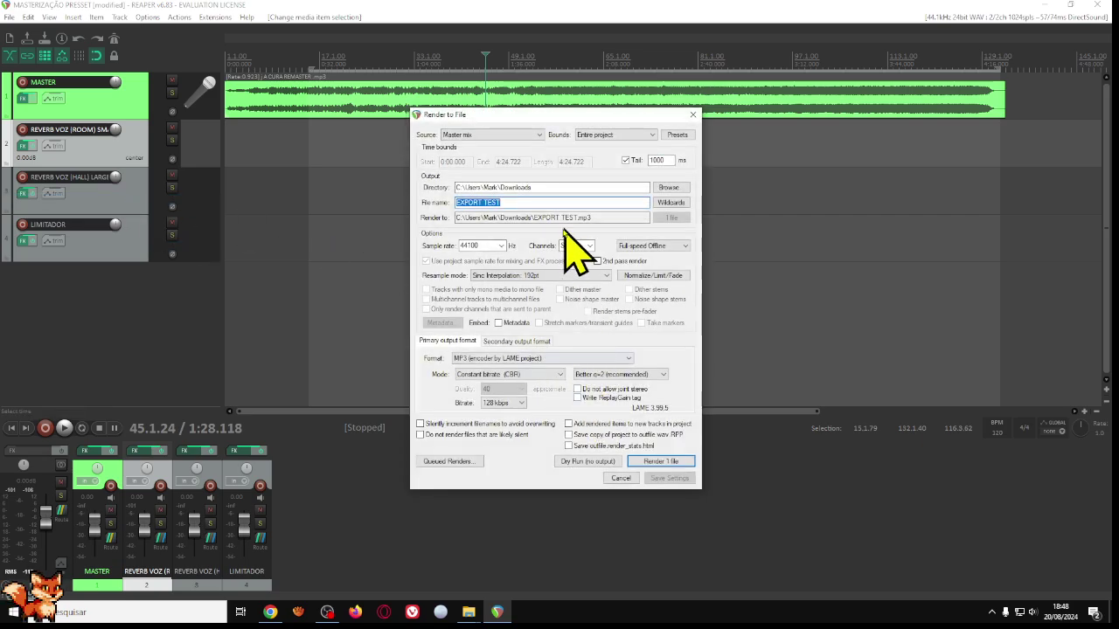
pyautogui.click(507, 358)
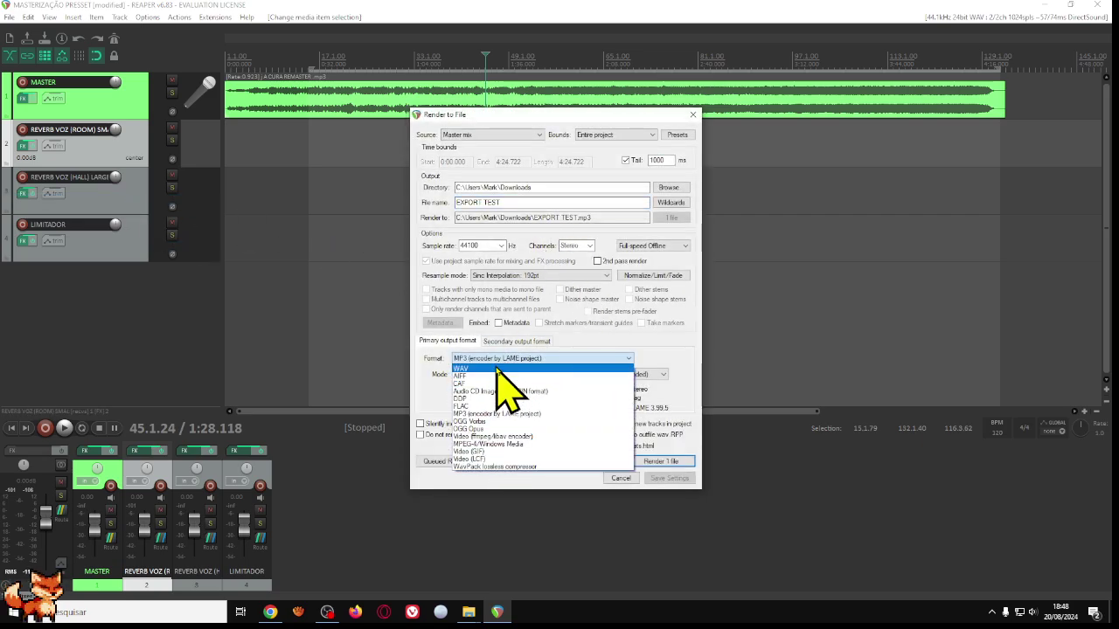
pyautogui.click(496, 372)
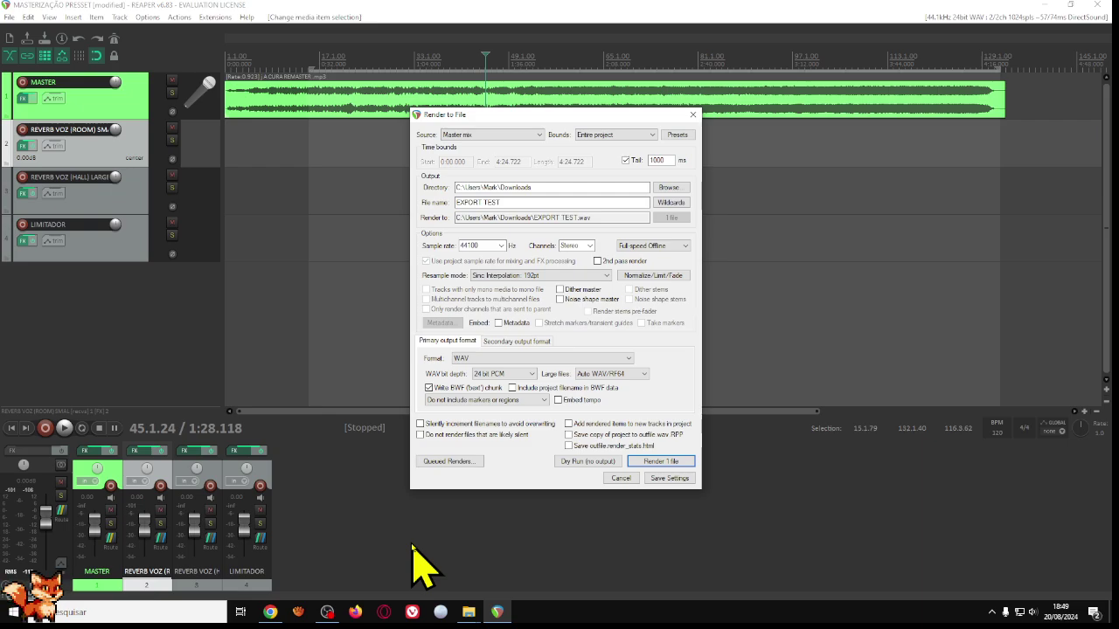
pyautogui.click(328, 616)
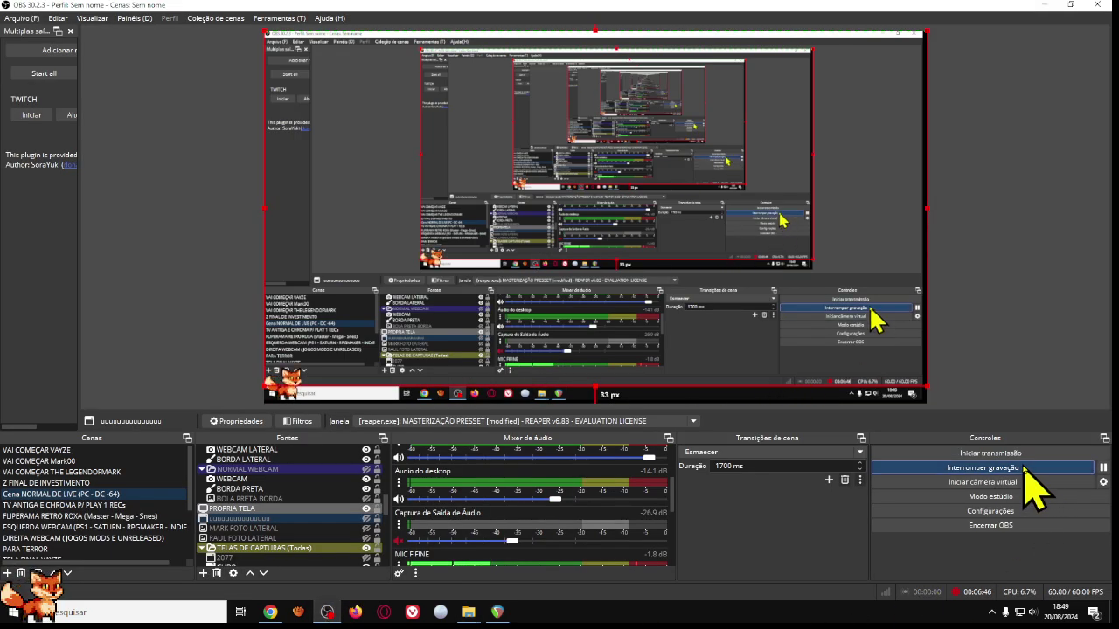